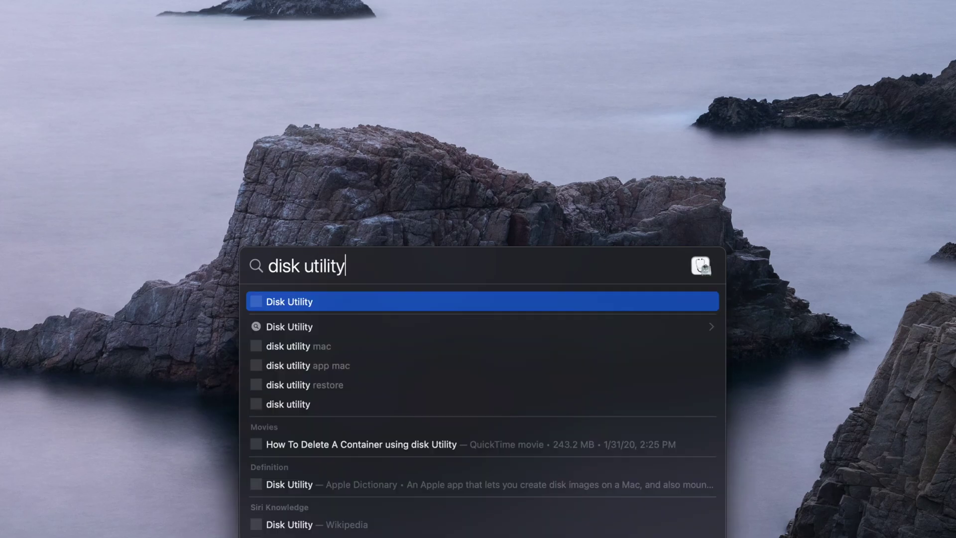
Step: Launch Disk Utility from the Spotlight search for 'disk utility'
key(Return)
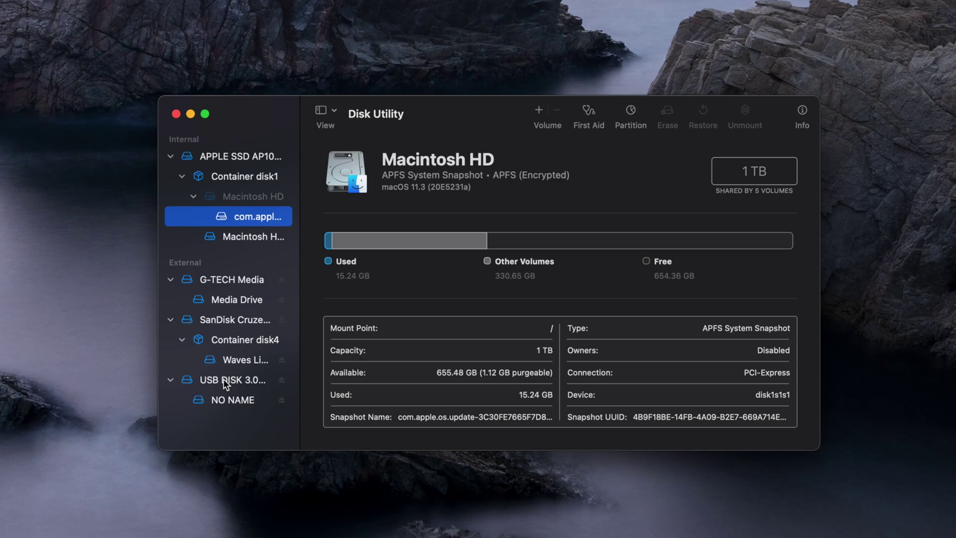
Step: Select the 15.85 GB USB DISK 3.0 Media drive and bring up its erase options
click(223, 379)
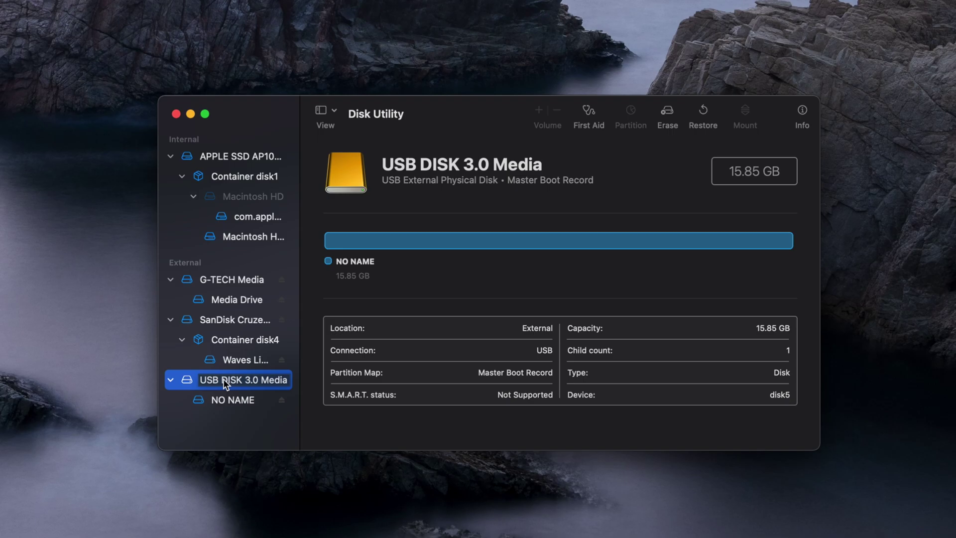
click(671, 114)
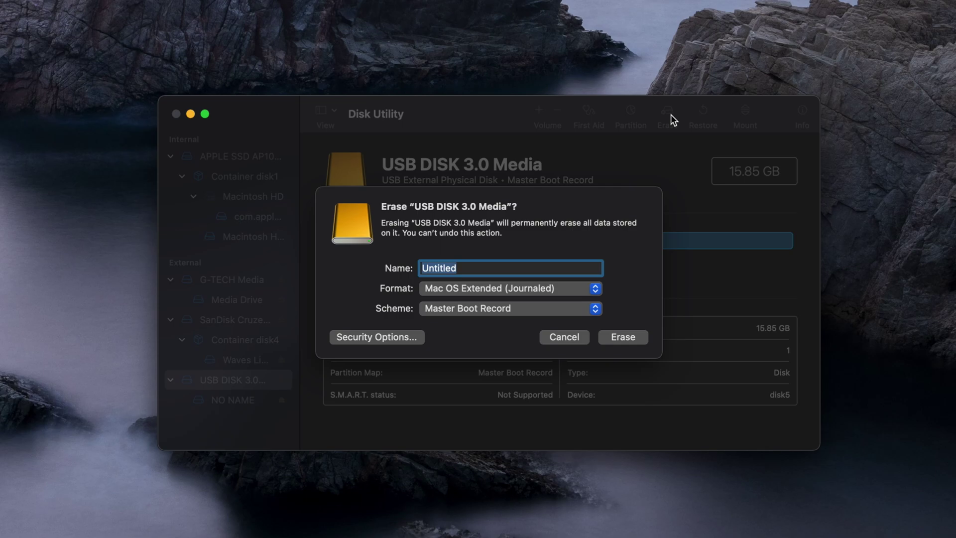
text(Thumb Sto)
text(rage)
Step: Erase as 'Thumb Storage' with GUID Partition Map scheme and APFS (Encrypted) format
click(470, 312)
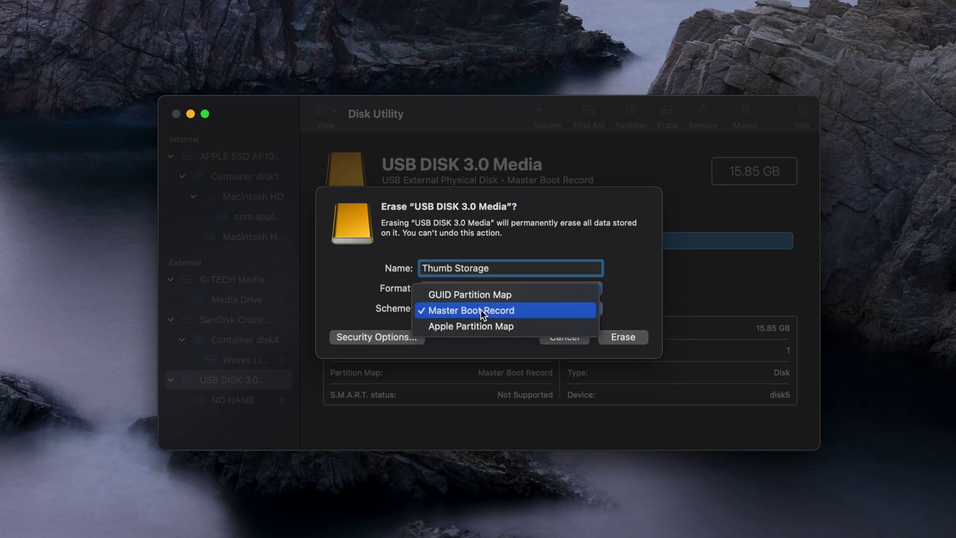
click(470, 294)
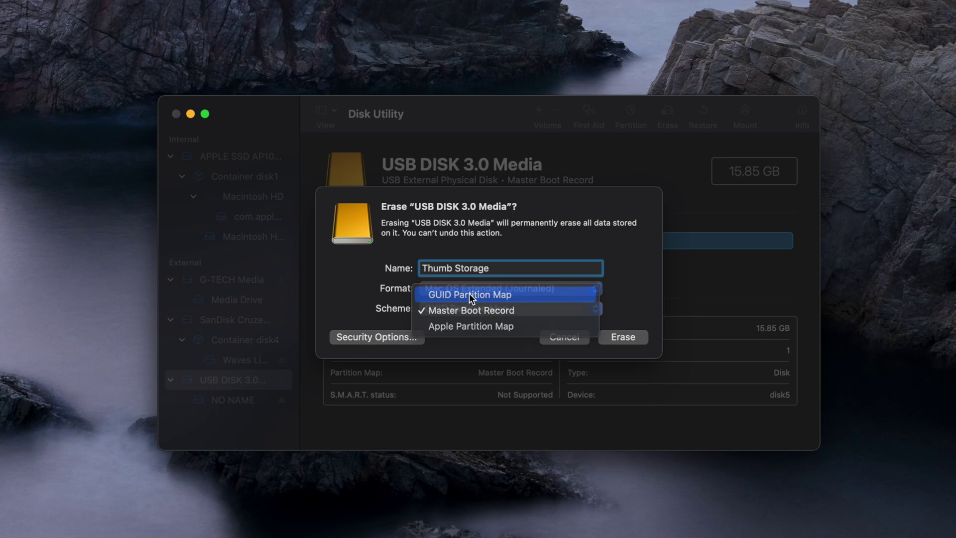
click(471, 289)
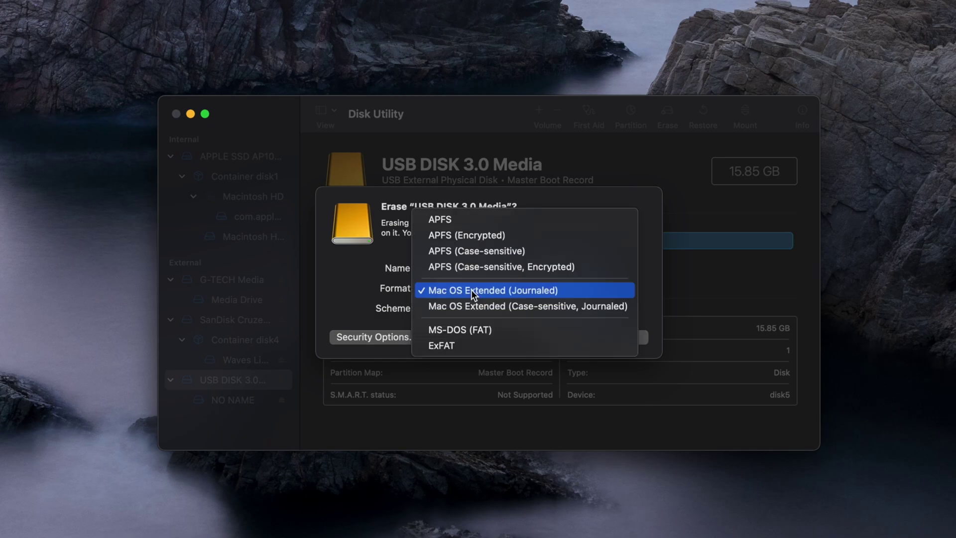
click(470, 234)
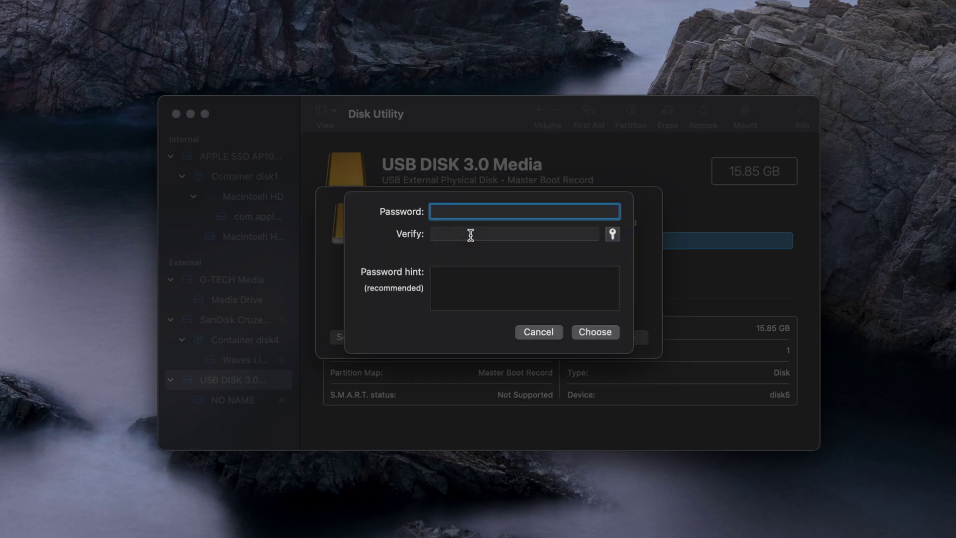
text(password)
Step: Set and verify the encryption password with the hint 'You know it'
key(Tab)
text(password)
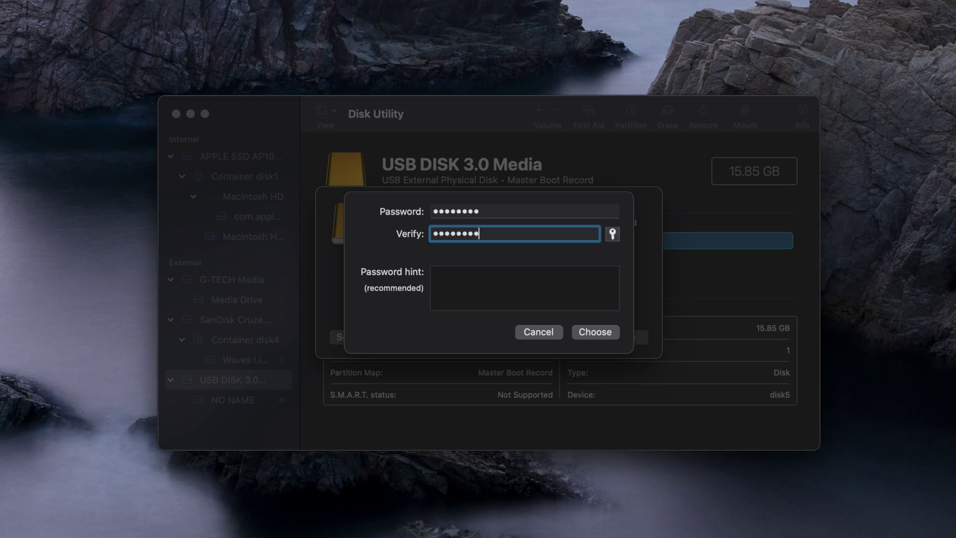
key(Tab)
text(You know it)
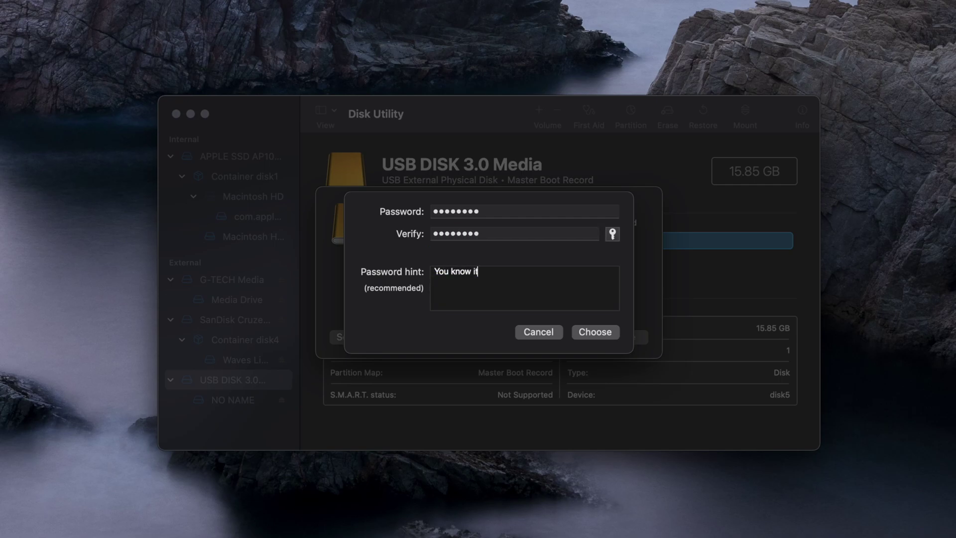
click(596, 333)
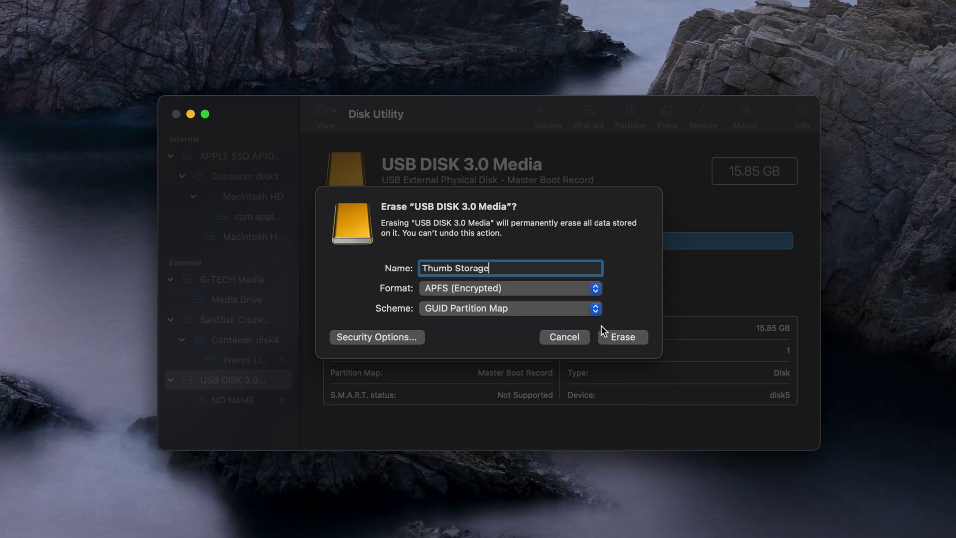
Step: Erase the USB drive, creating the 15.64 GB encrypted Thumb Storage volume, and dismiss the report
click(623, 338)
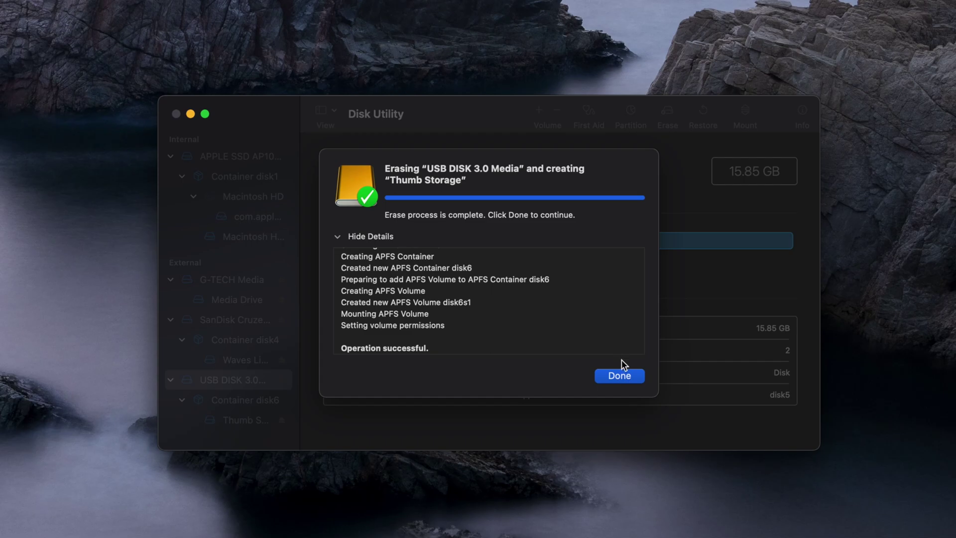
click(620, 376)
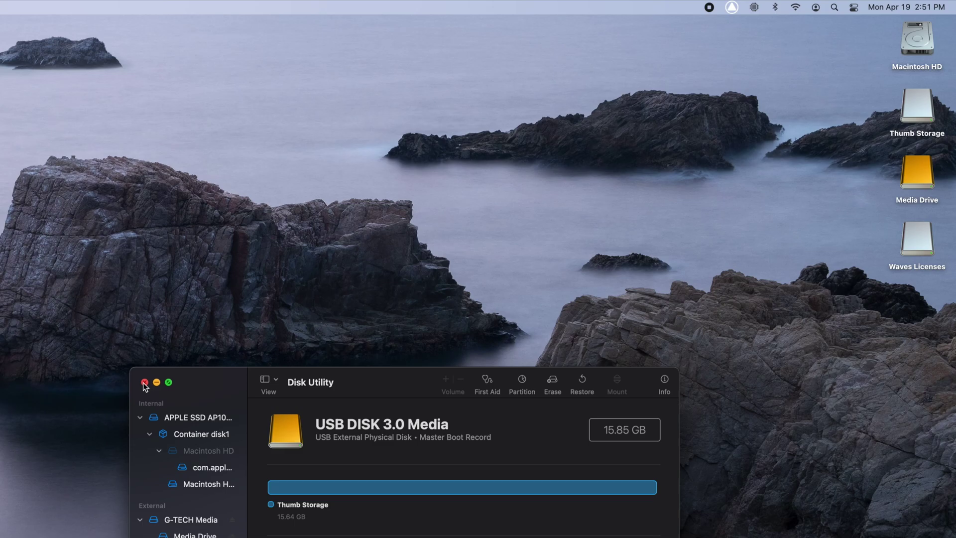
Step: Quit Disk Utility, eject Thumb Storage, then unlock it with its password to remount
click(144, 385)
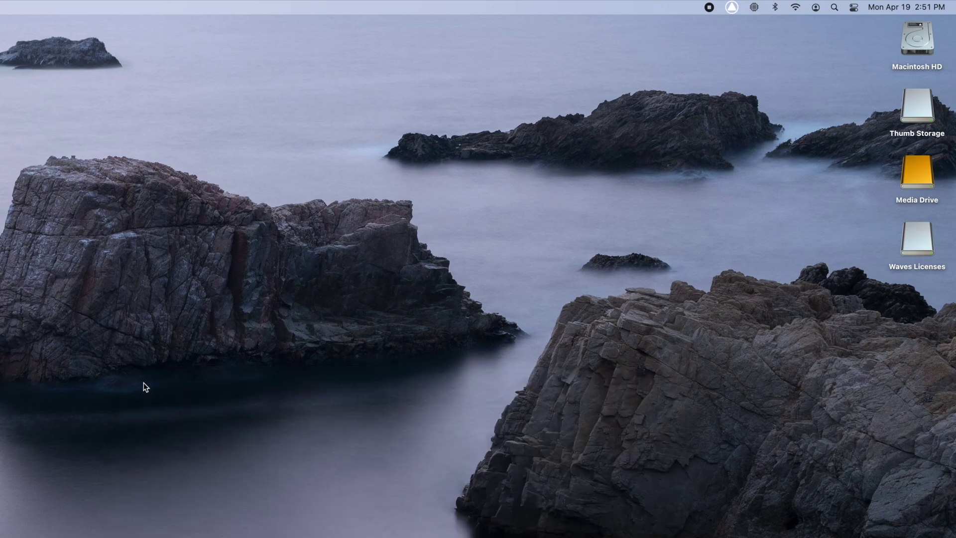
right_click(919, 113)
click(866, 134)
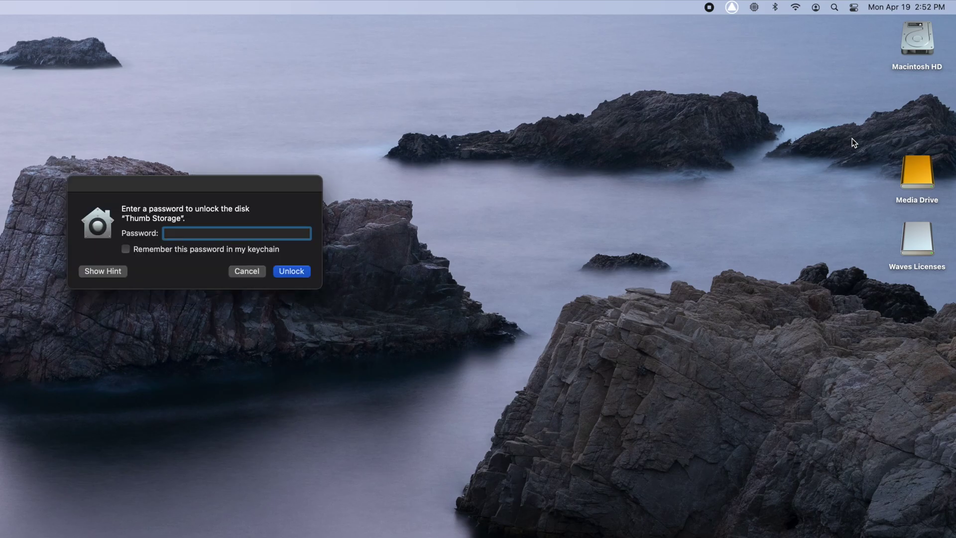
text(••••••••)
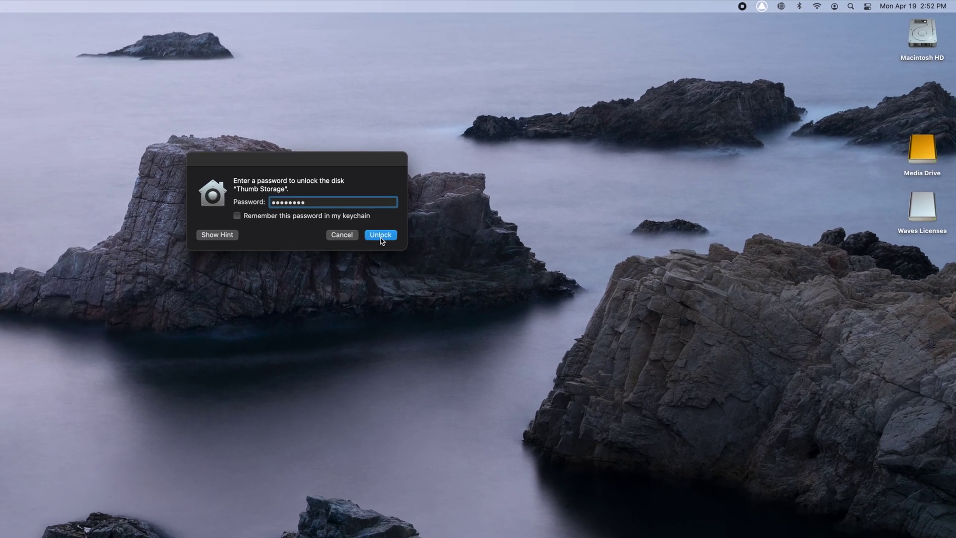
click(291, 271)
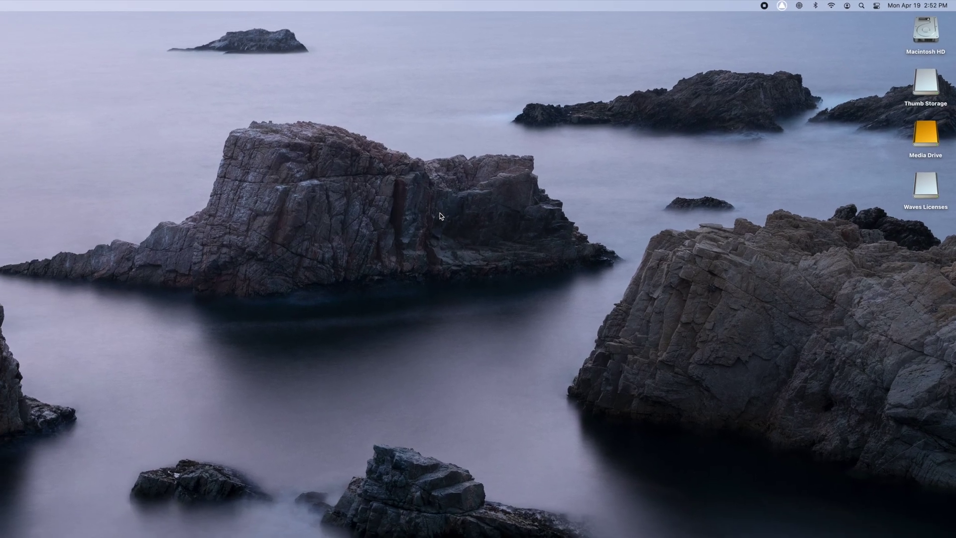